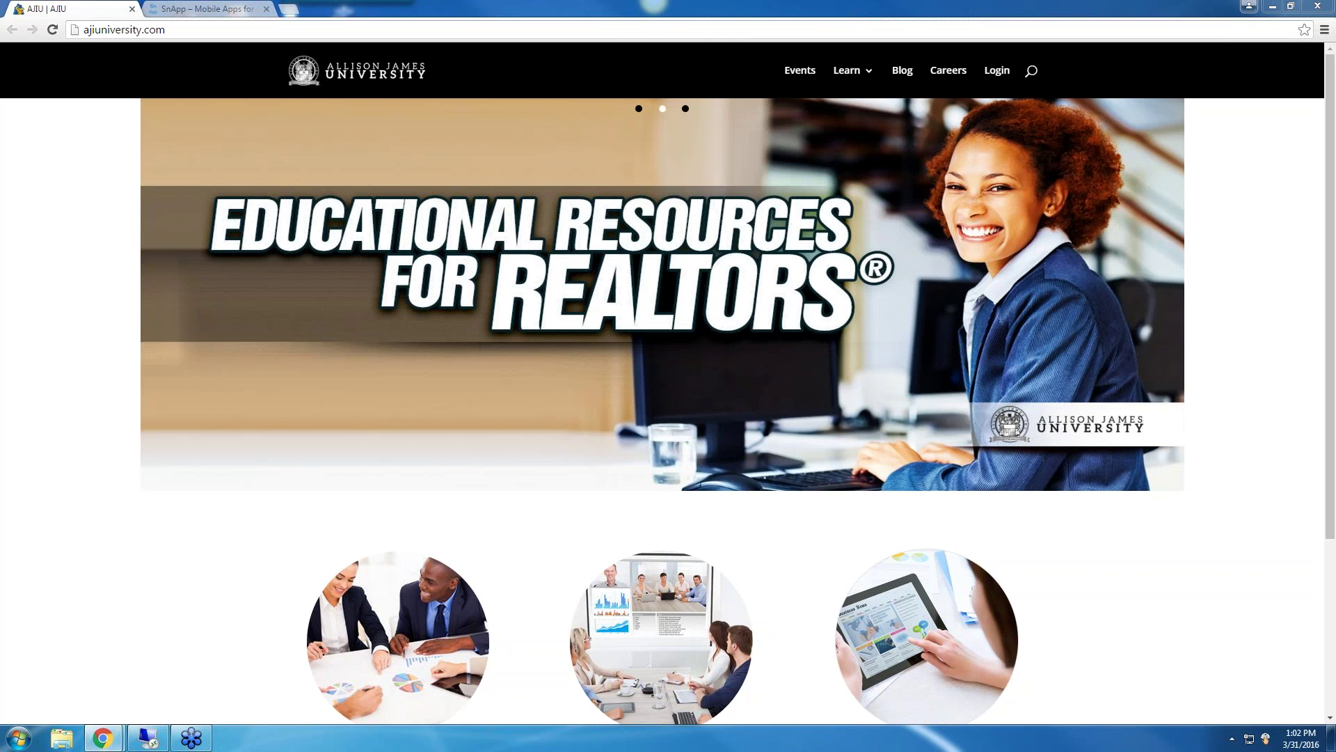
Switch to the SnApp browser tab showing the snapprealestate.com home page
click(204, 9)
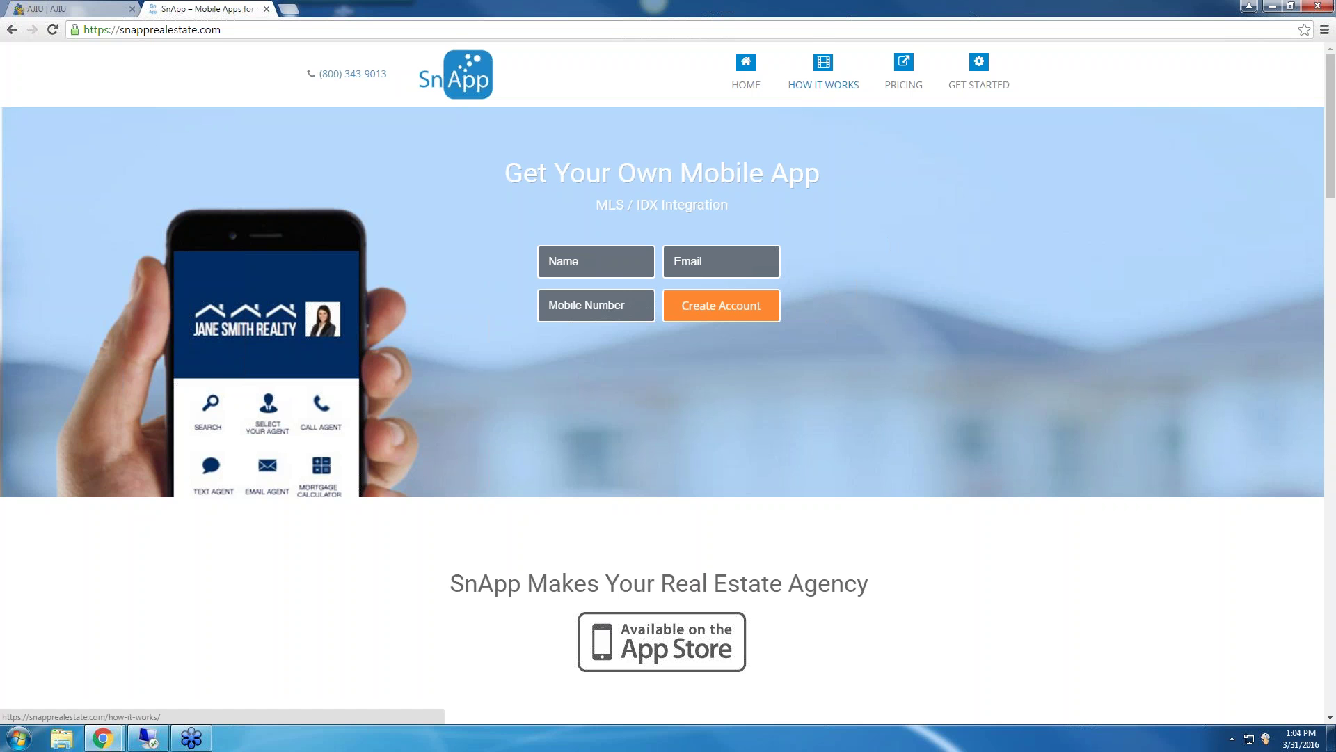
Go to the SnApp How It Works page with its demo downloads and Home View preview
click(821, 84)
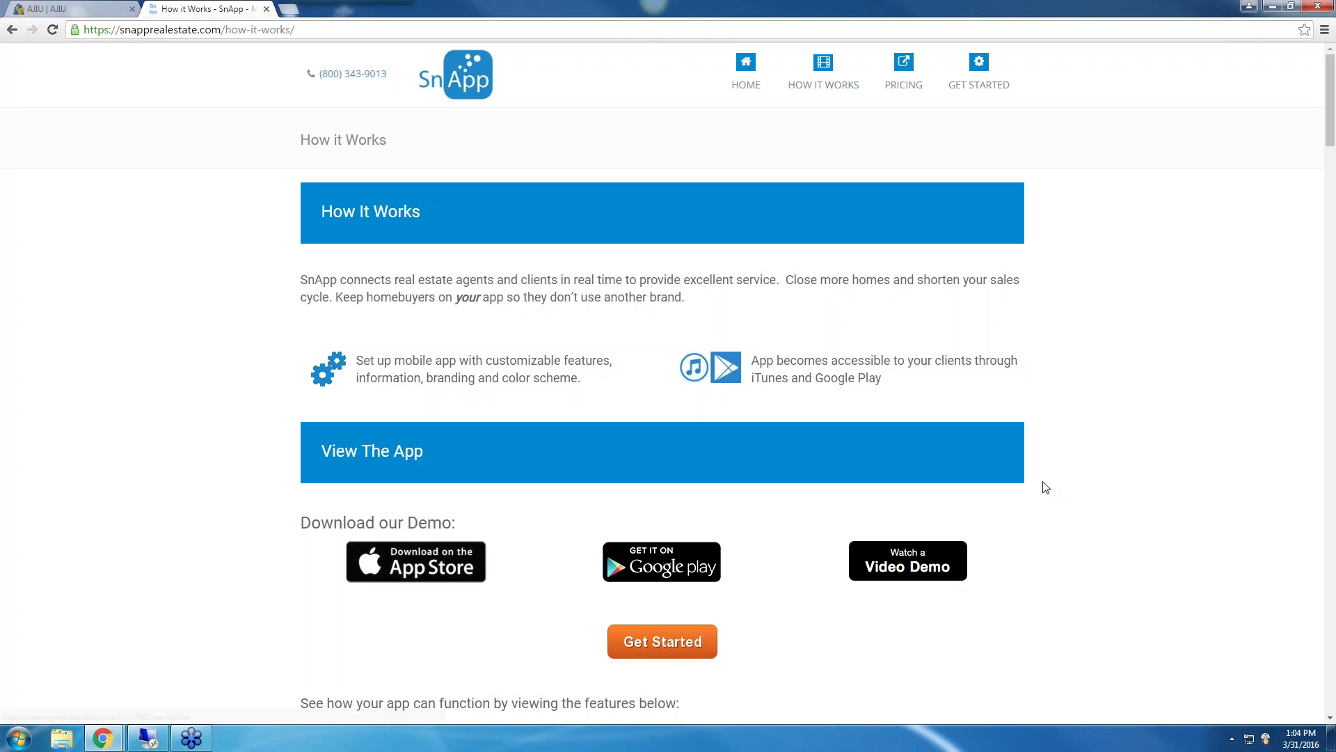
scroll(1083, 429, down, 2)
scroll(1083, 429, down, 2)
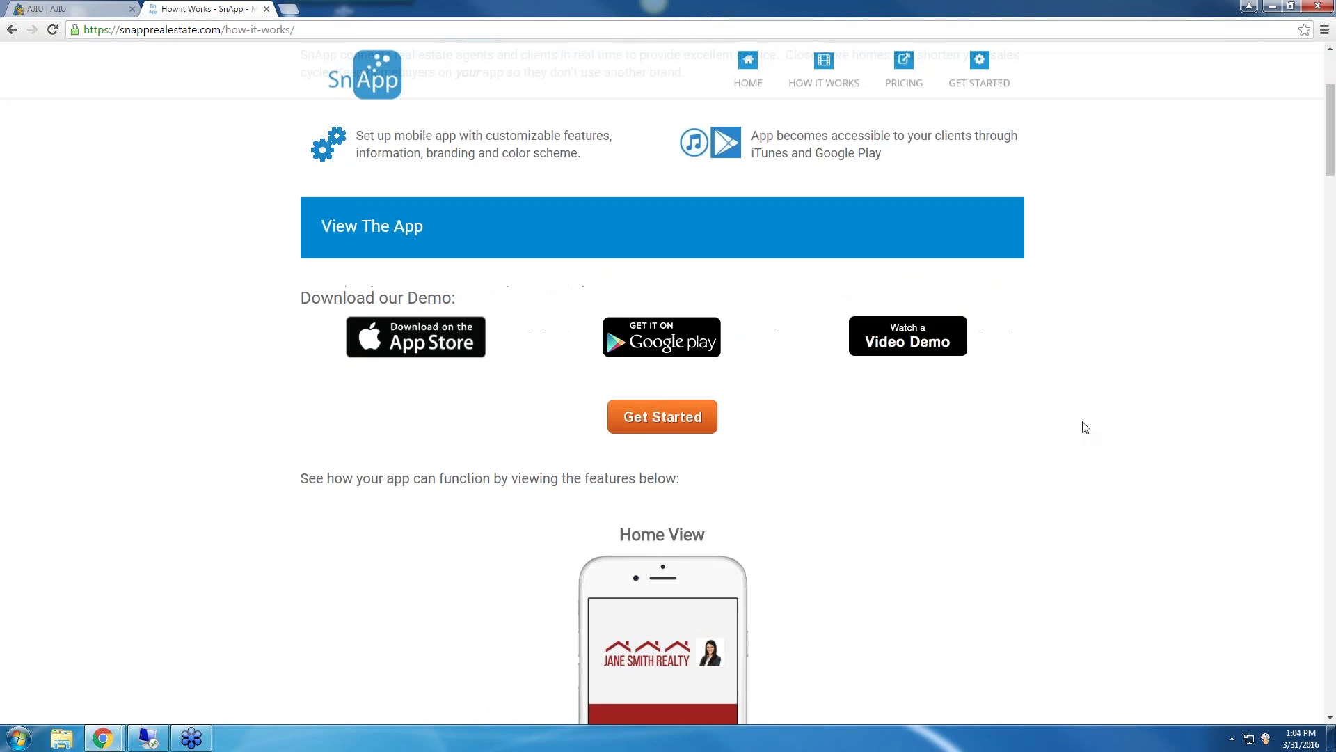
scroll(1083, 430, down, 2)
scroll(1091, 418, down, 1)
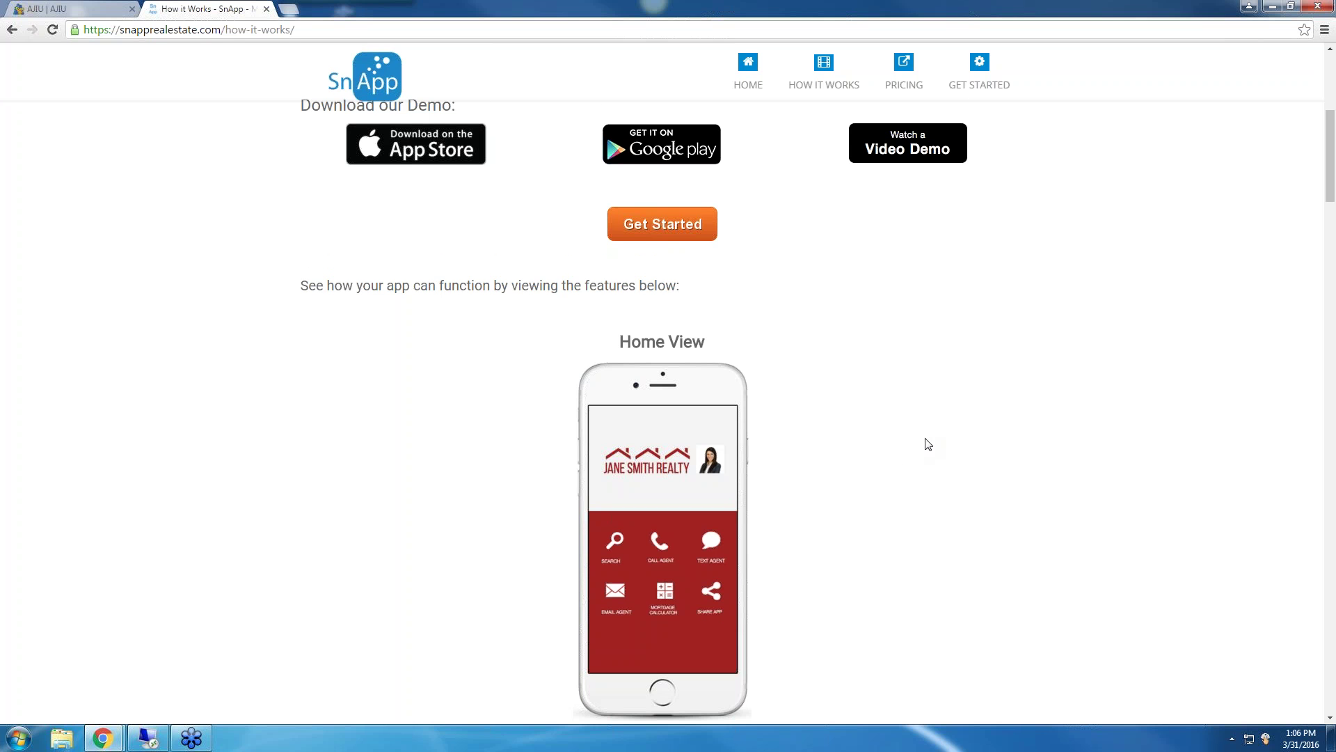
scroll(936, 436, down, 1)
scroll(935, 436, down, 2)
scroll(936, 435, down, 2)
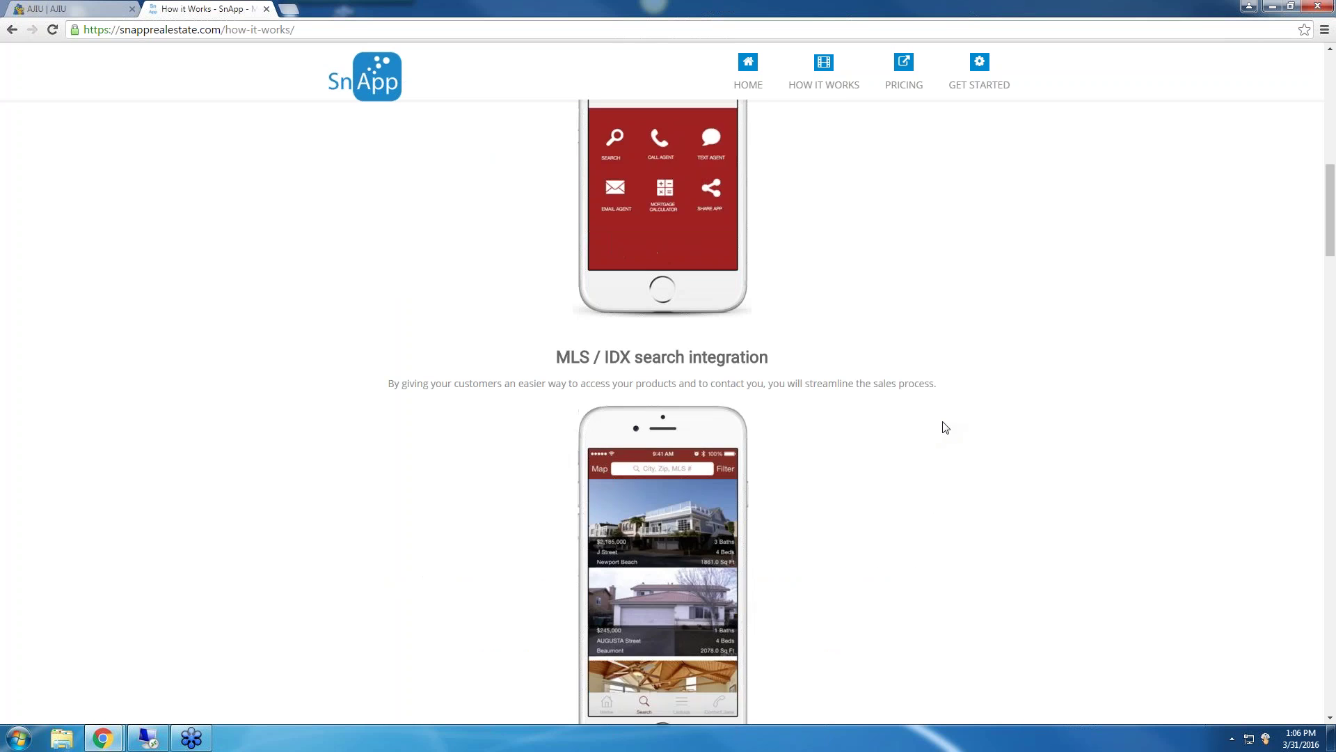
scroll(939, 431, down, 2)
scroll(945, 427, down, 1)
scroll(945, 427, down, 1)
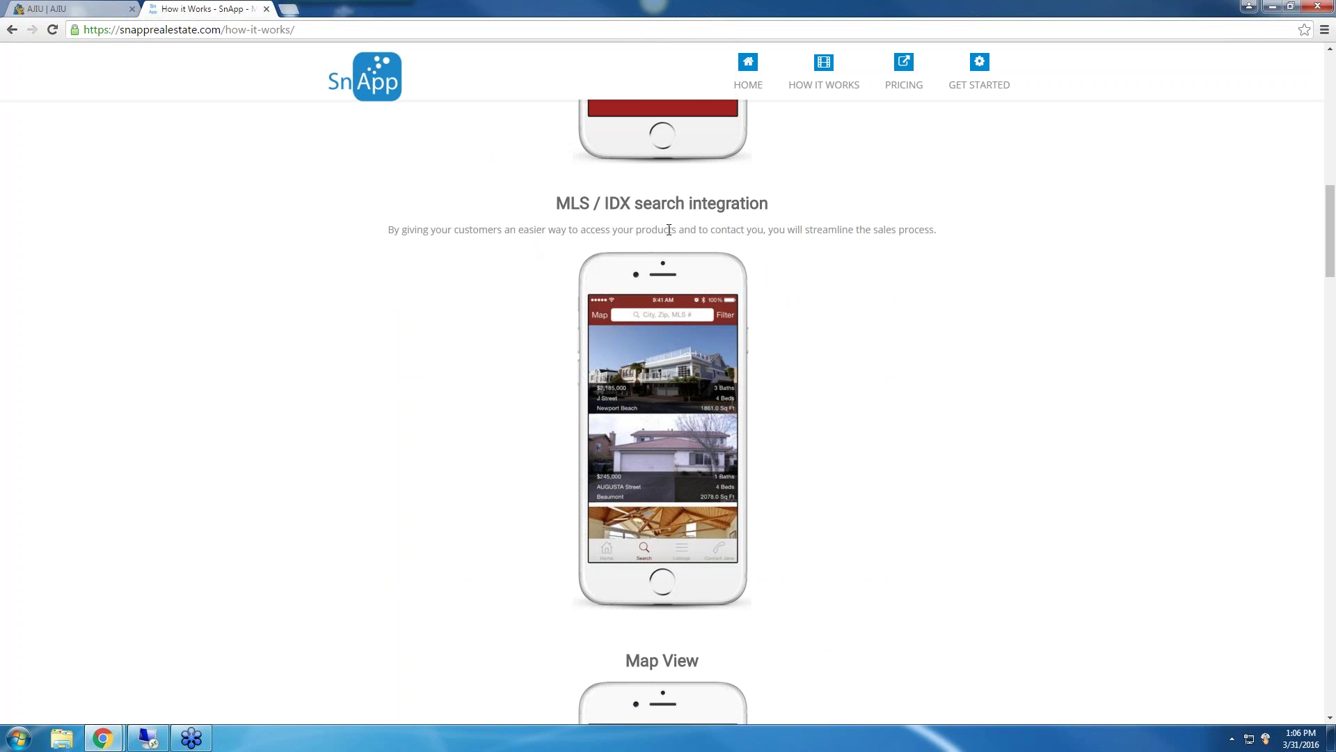
scroll(731, 251, up, 3)
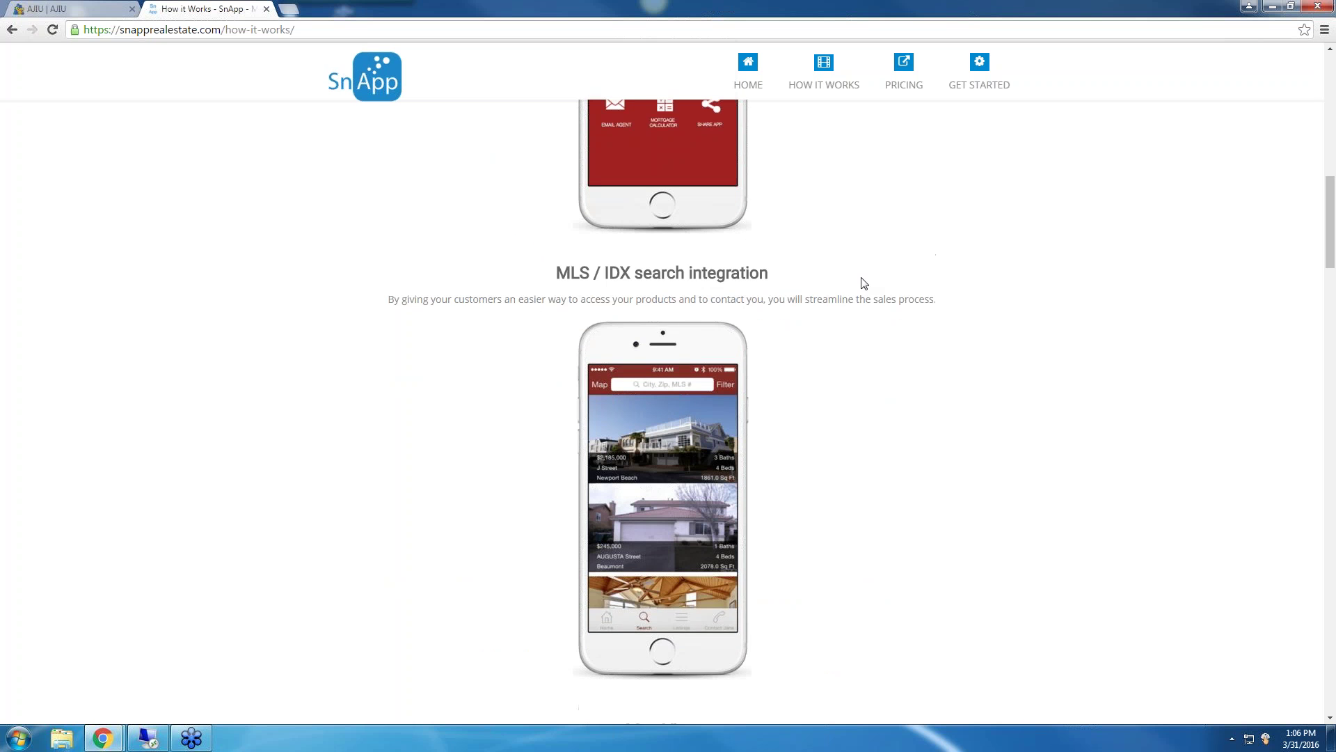
scroll(747, 236, up, 2)
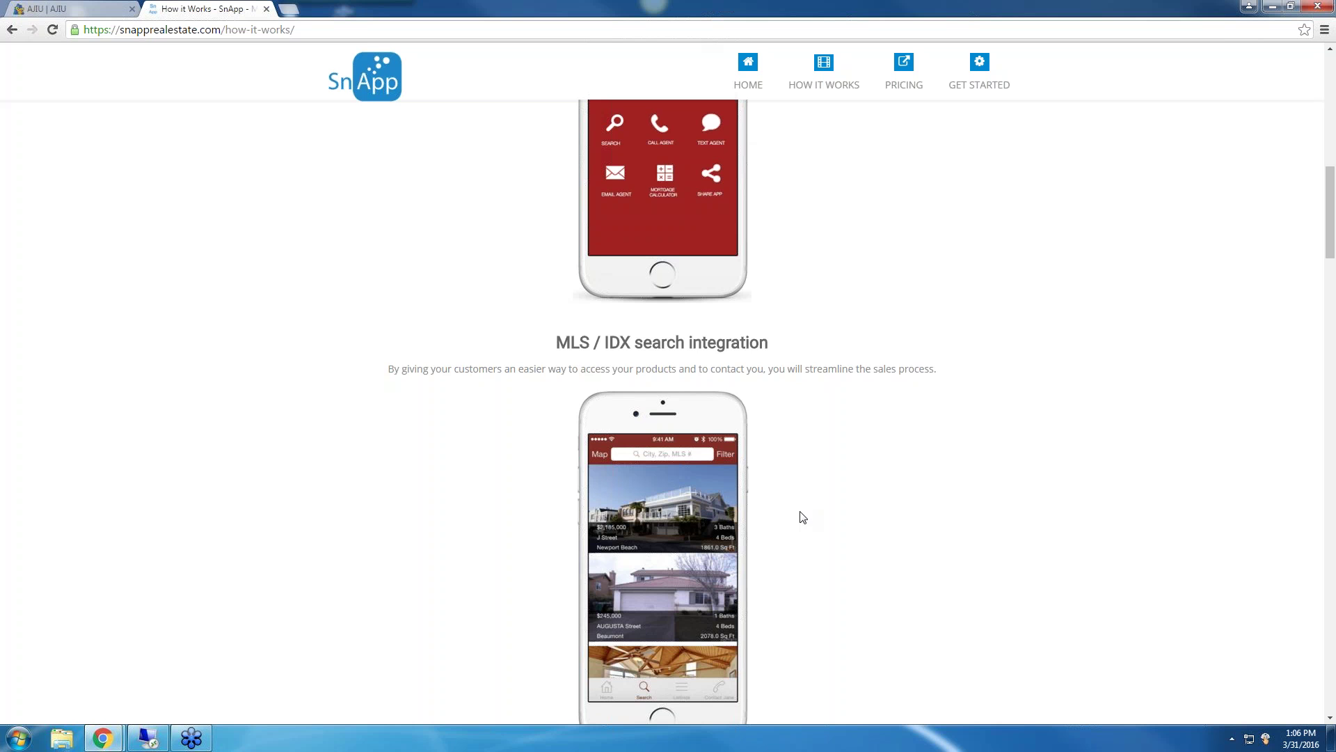
scroll(977, 399, down, 2)
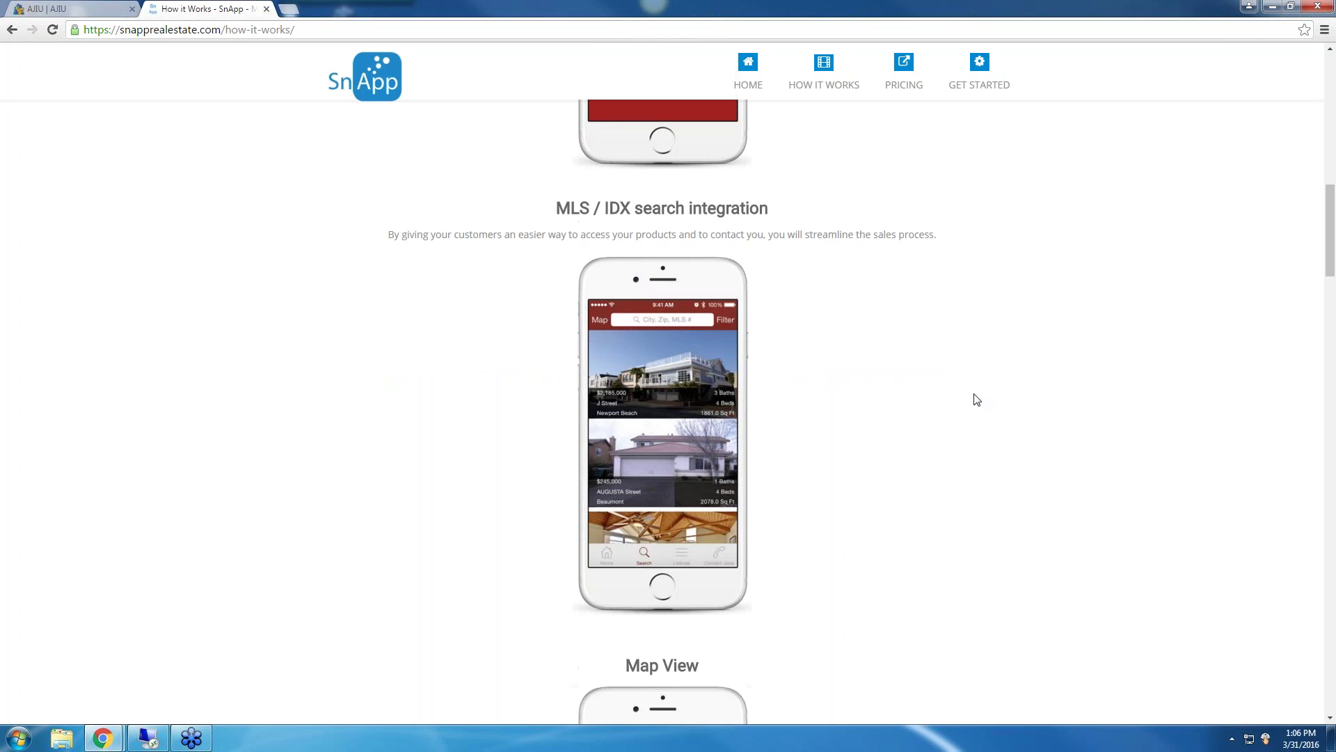
scroll(975, 399, down, 2)
scroll(976, 399, down, 1)
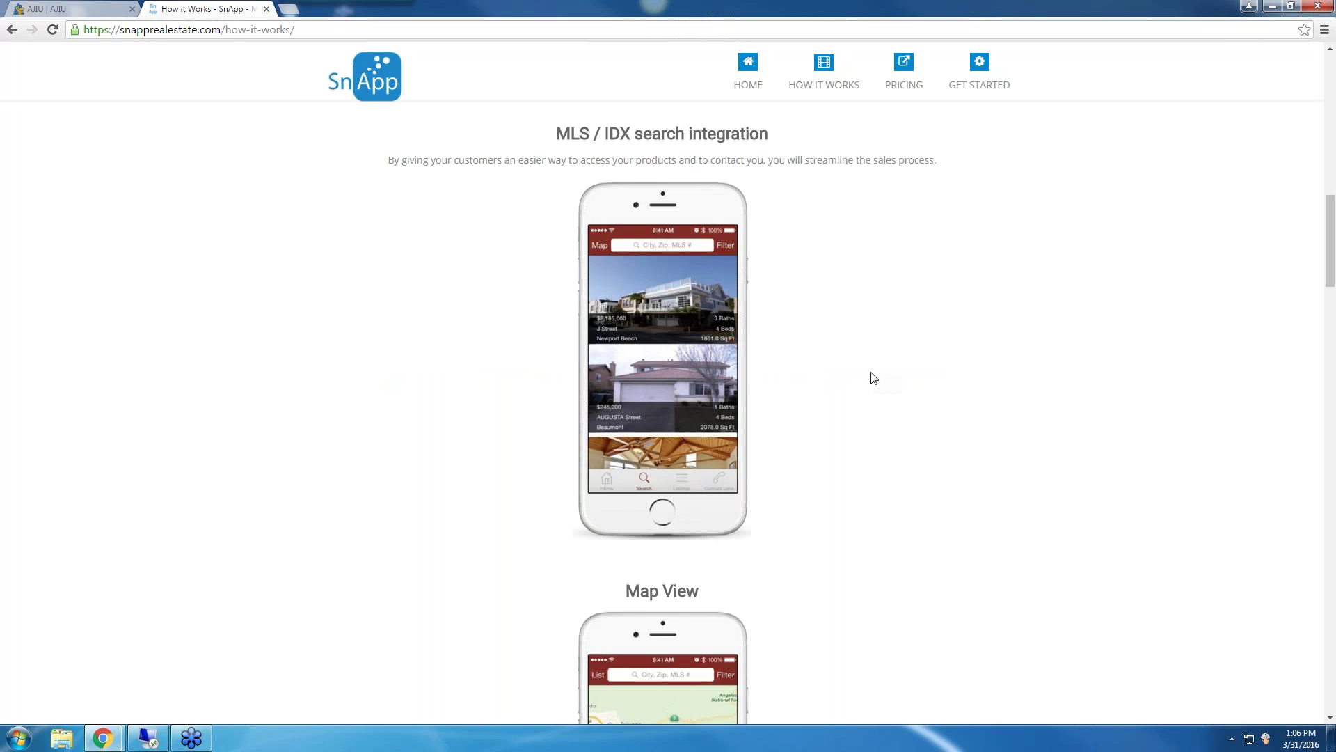
scroll(873, 378, down, 2)
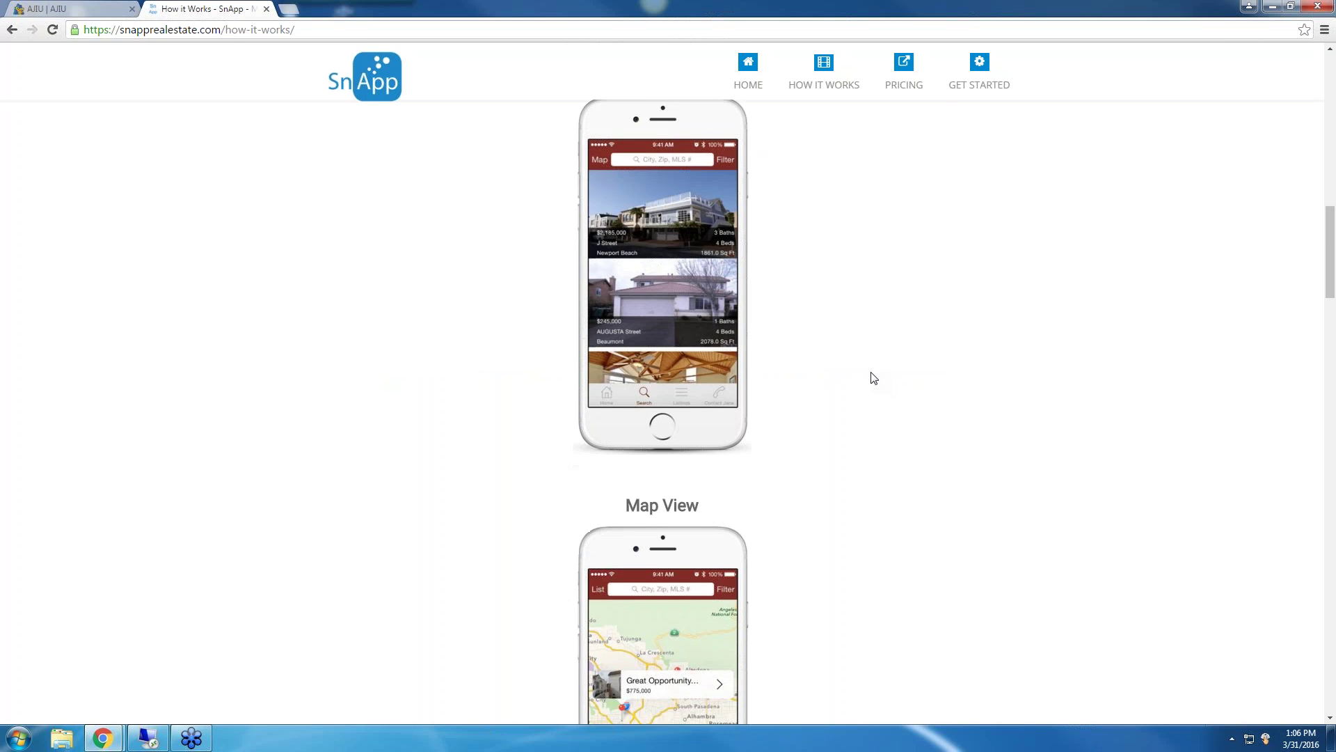
scroll(874, 379, down, 2)
scroll(874, 378, down, 1)
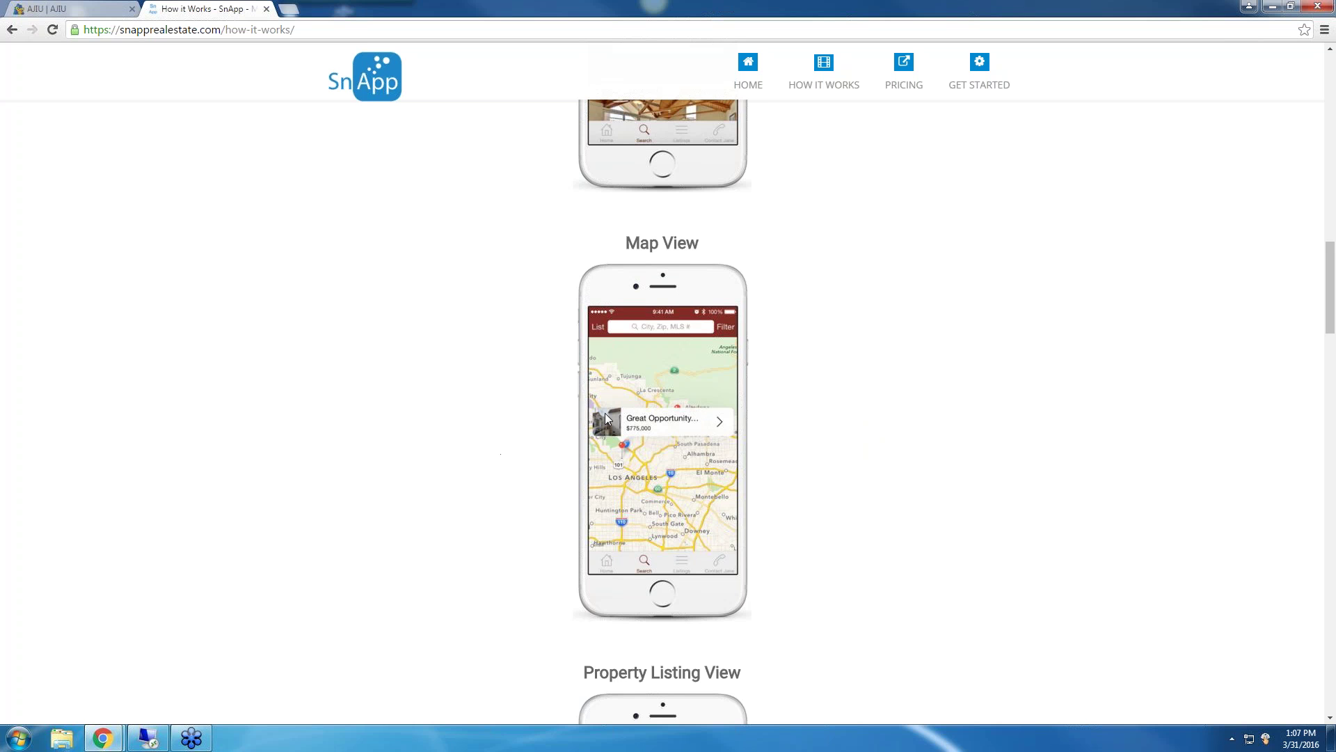
scroll(892, 276, down, 3)
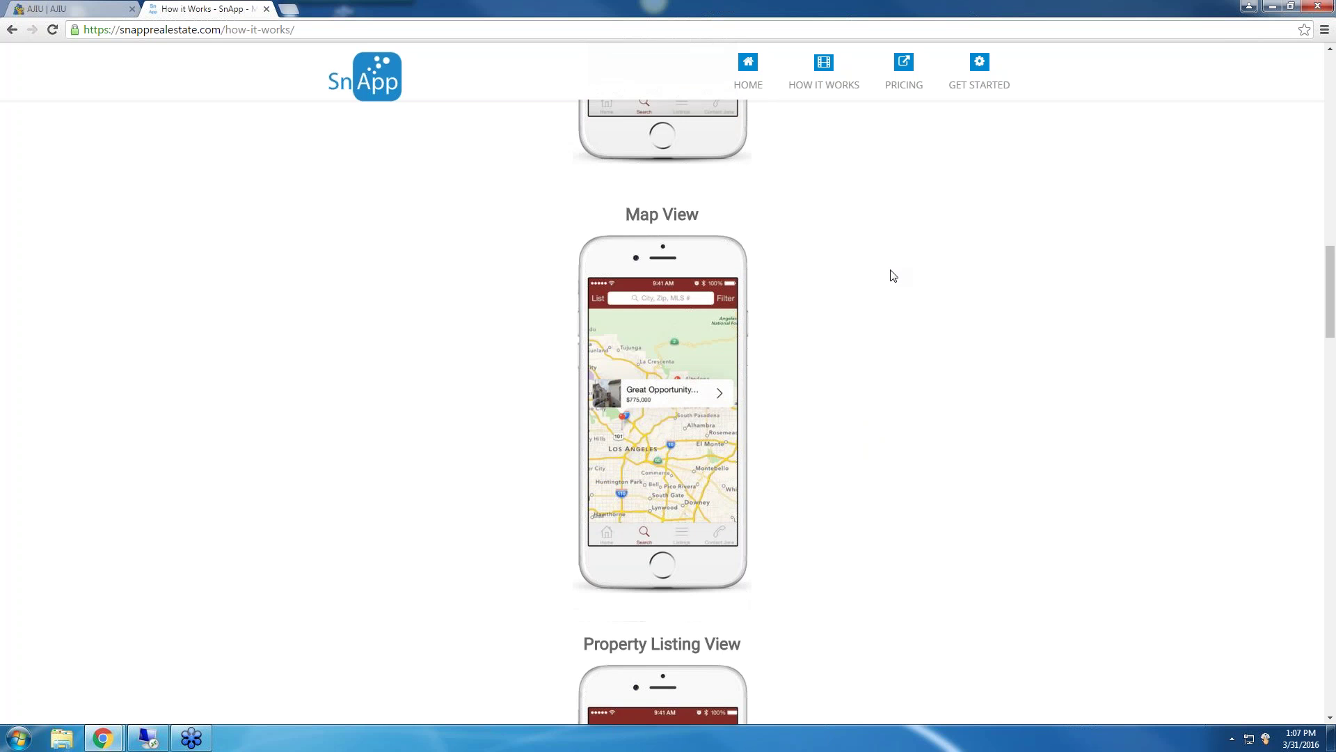
scroll(893, 275, down, 2)
scroll(893, 275, down, 2)
scroll(893, 276, down, 2)
scroll(893, 277, down, 2)
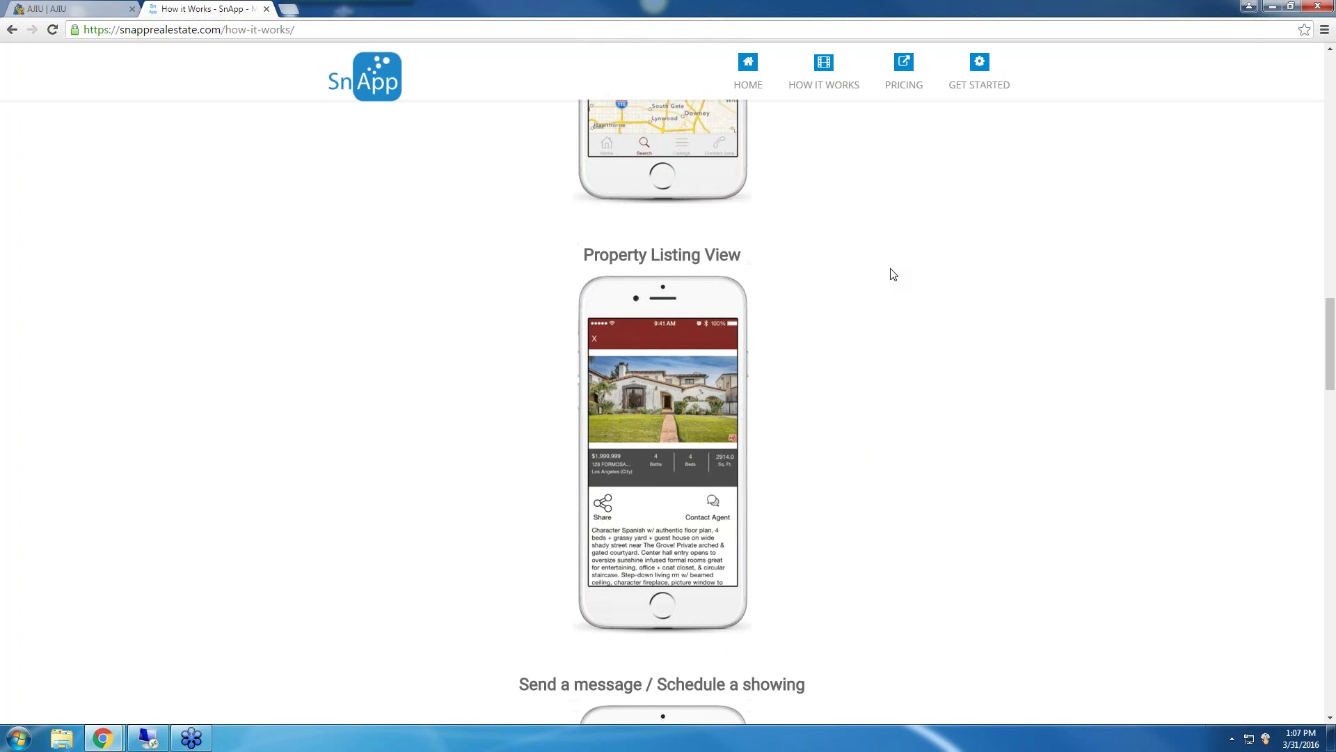
scroll(893, 274, down, 1)
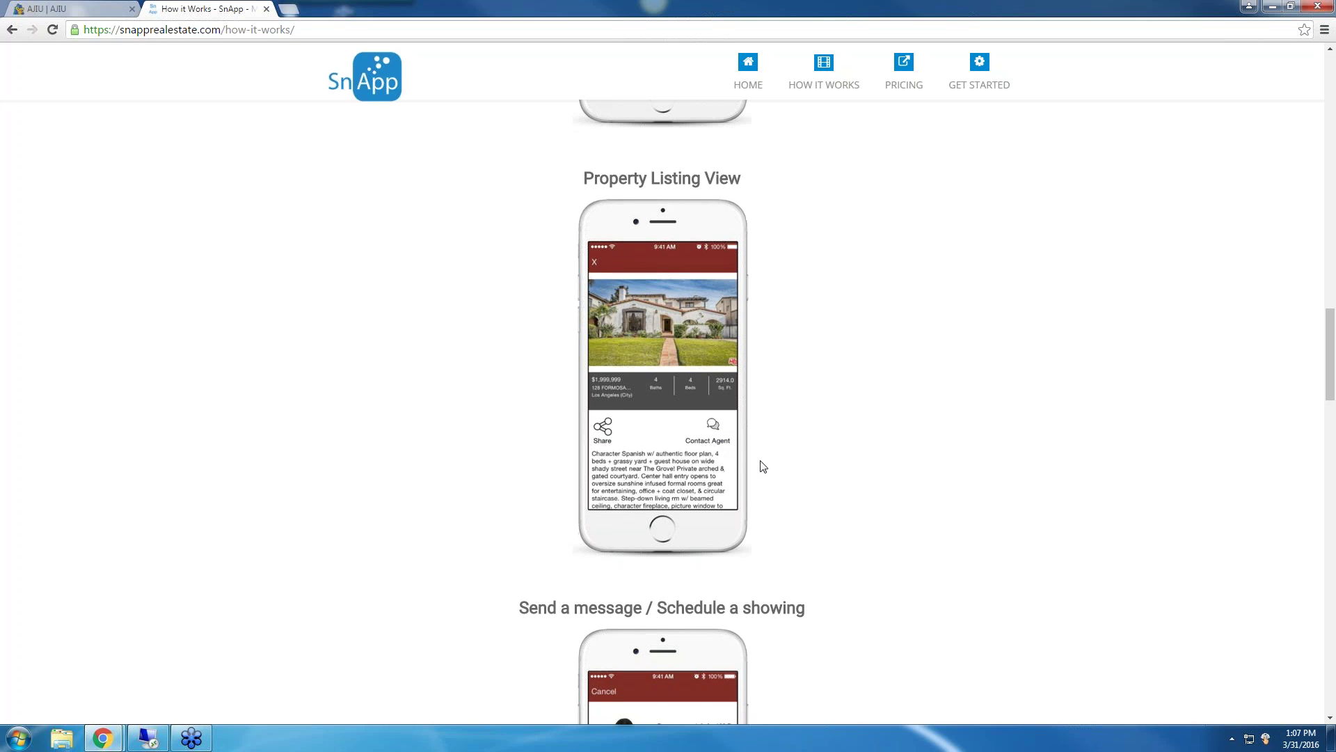
scroll(762, 465, down, 2)
scroll(793, 470, down, 2)
scroll(816, 476, down, 1)
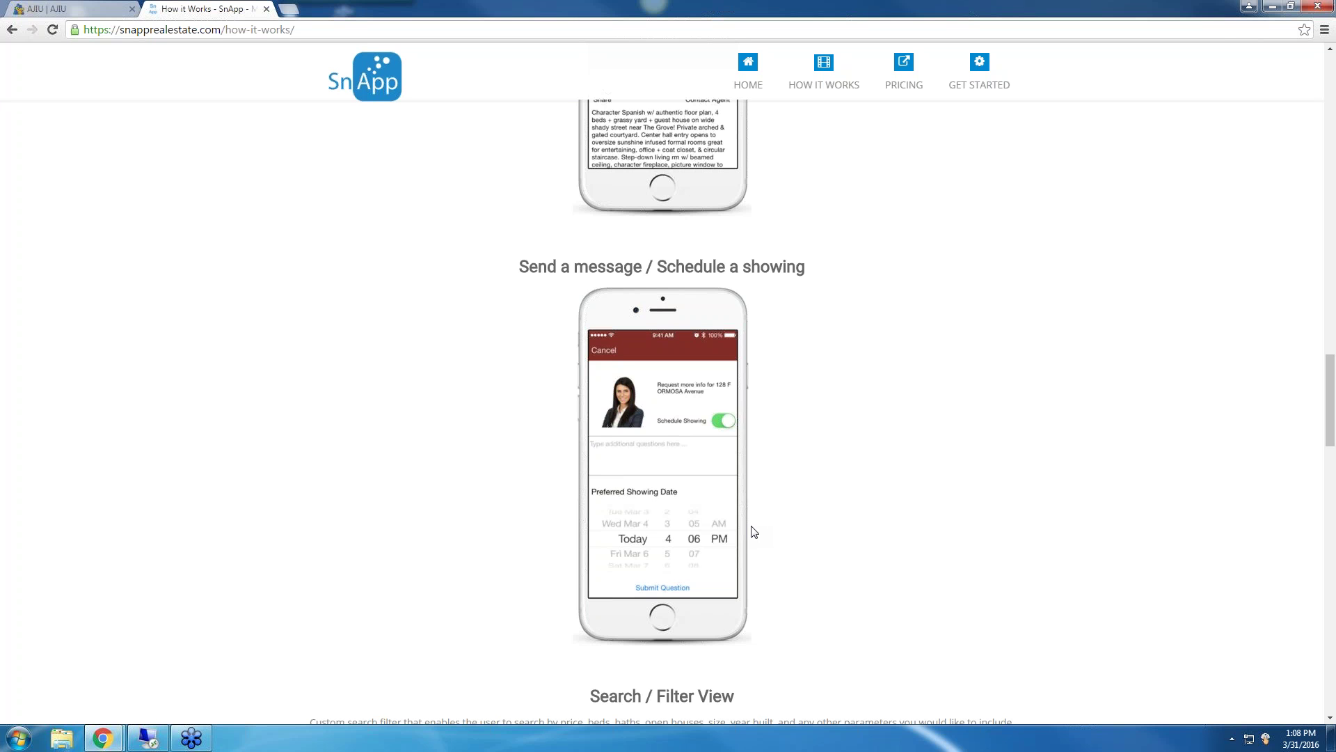
scroll(803, 508, down, 3)
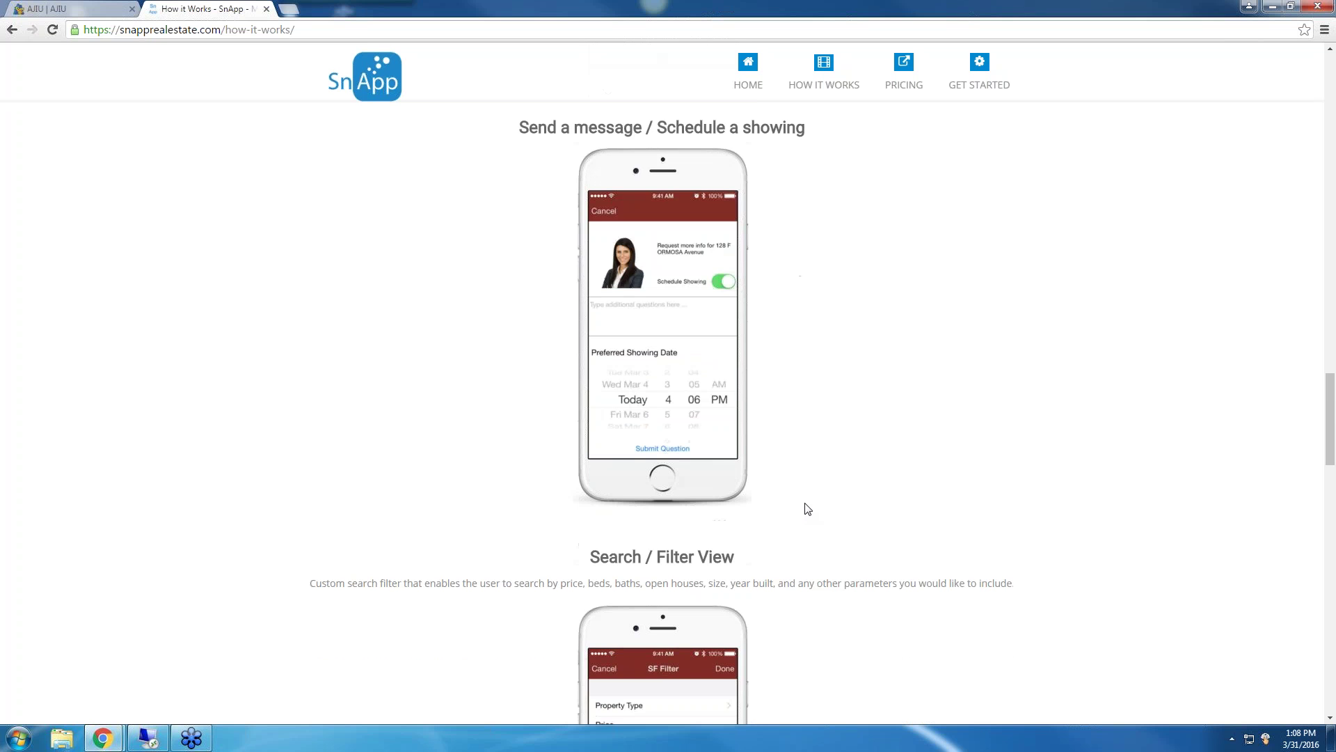
scroll(805, 508, down, 3)
scroll(808, 508, down, 1)
scroll(807, 509, down, 1)
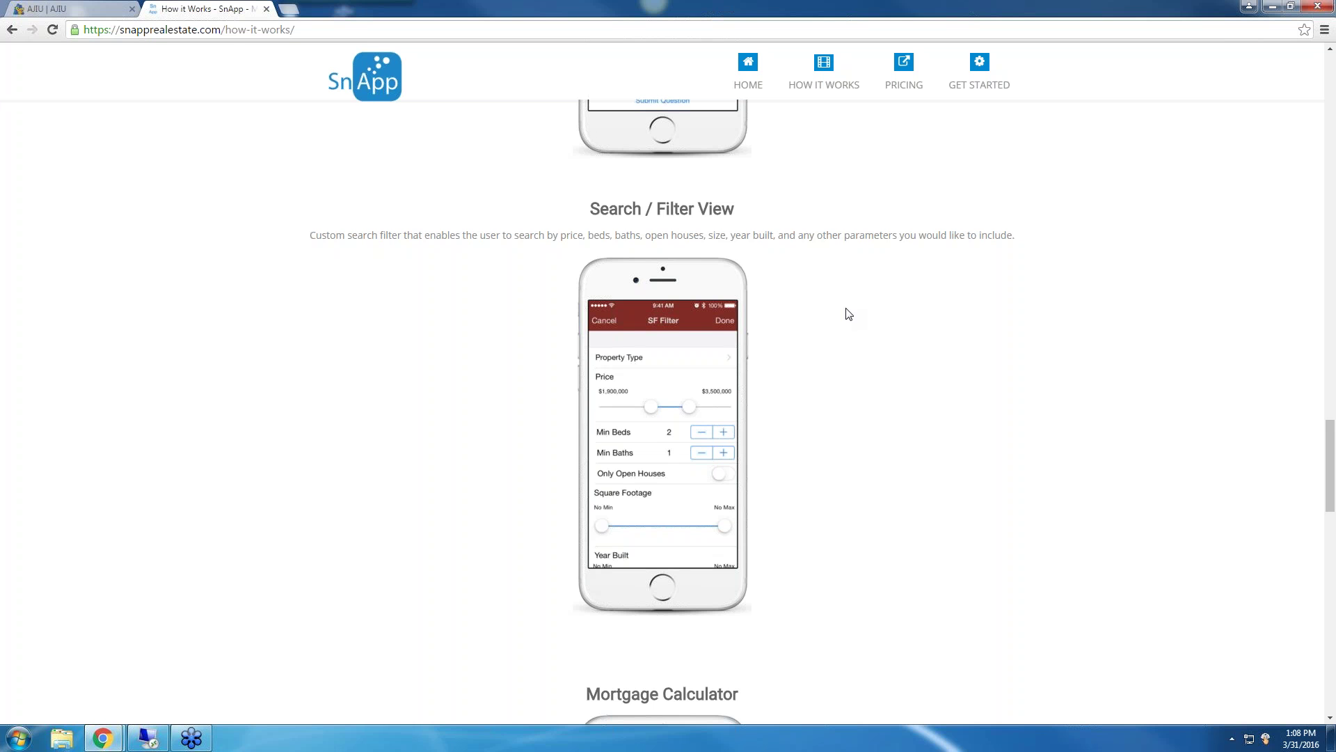
scroll(847, 313, down, 3)
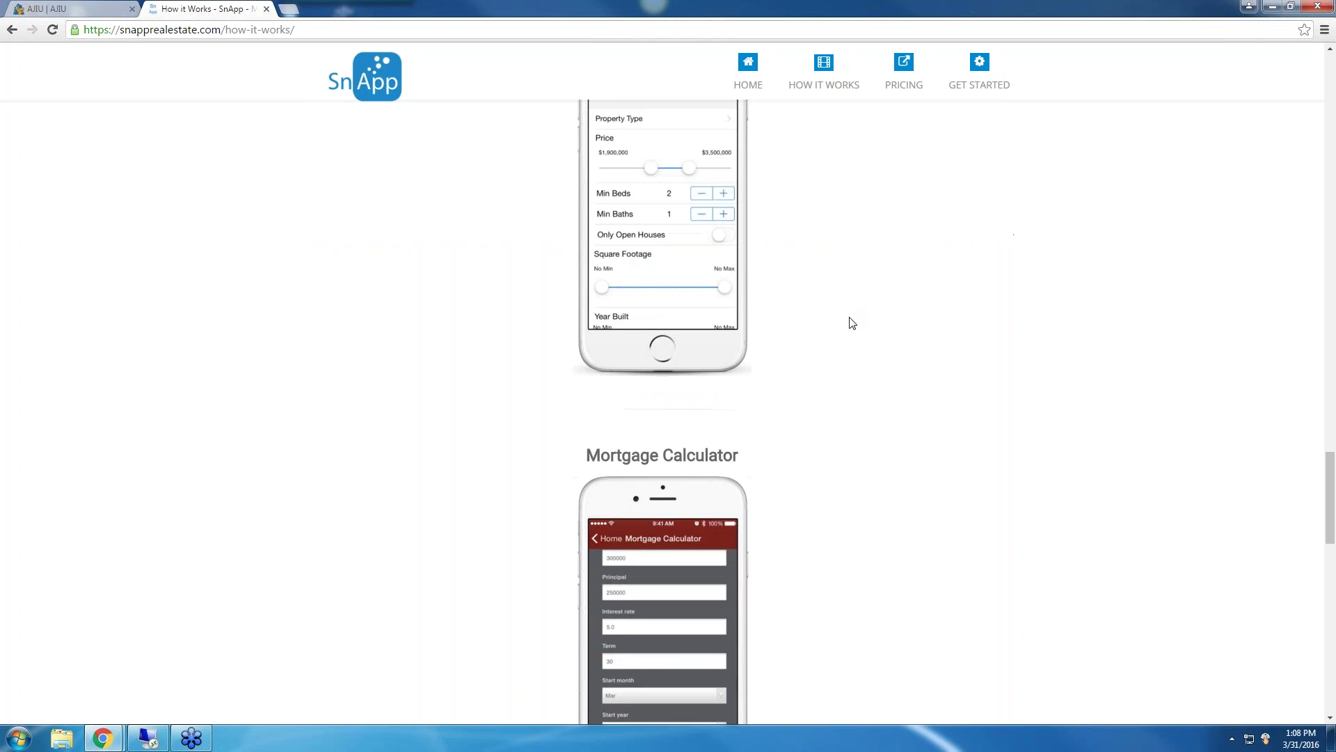
scroll(850, 323, down, 2)
scroll(851, 323, down, 2)
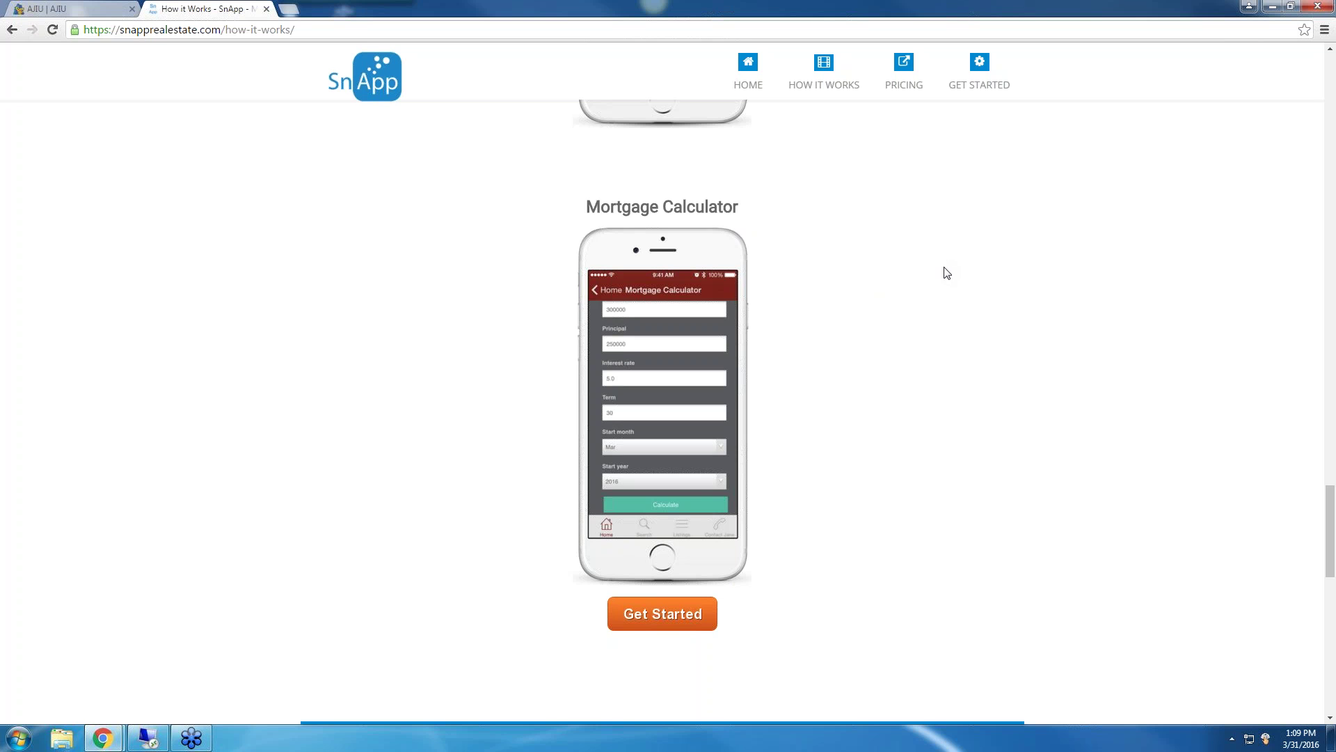
scroll(944, 273, down, 10)
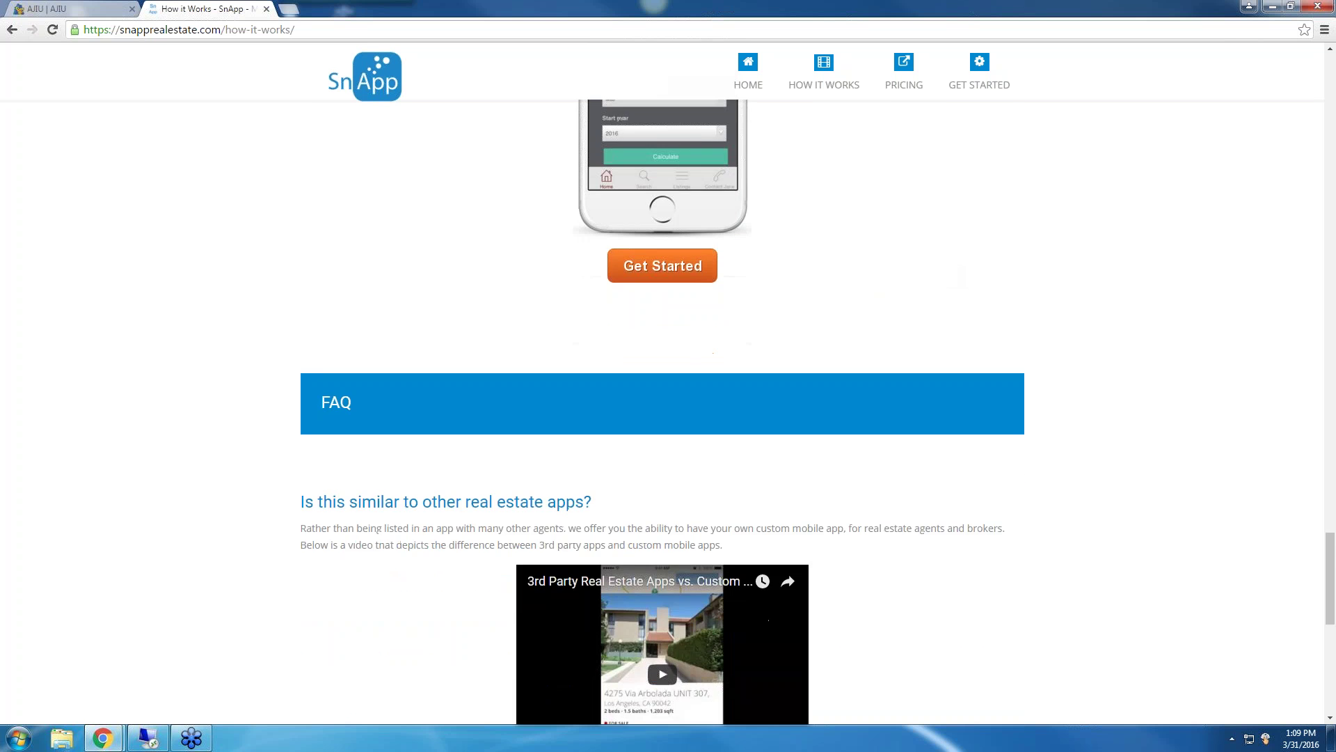
scroll(942, 273, down, 5)
scroll(943, 274, down, 5)
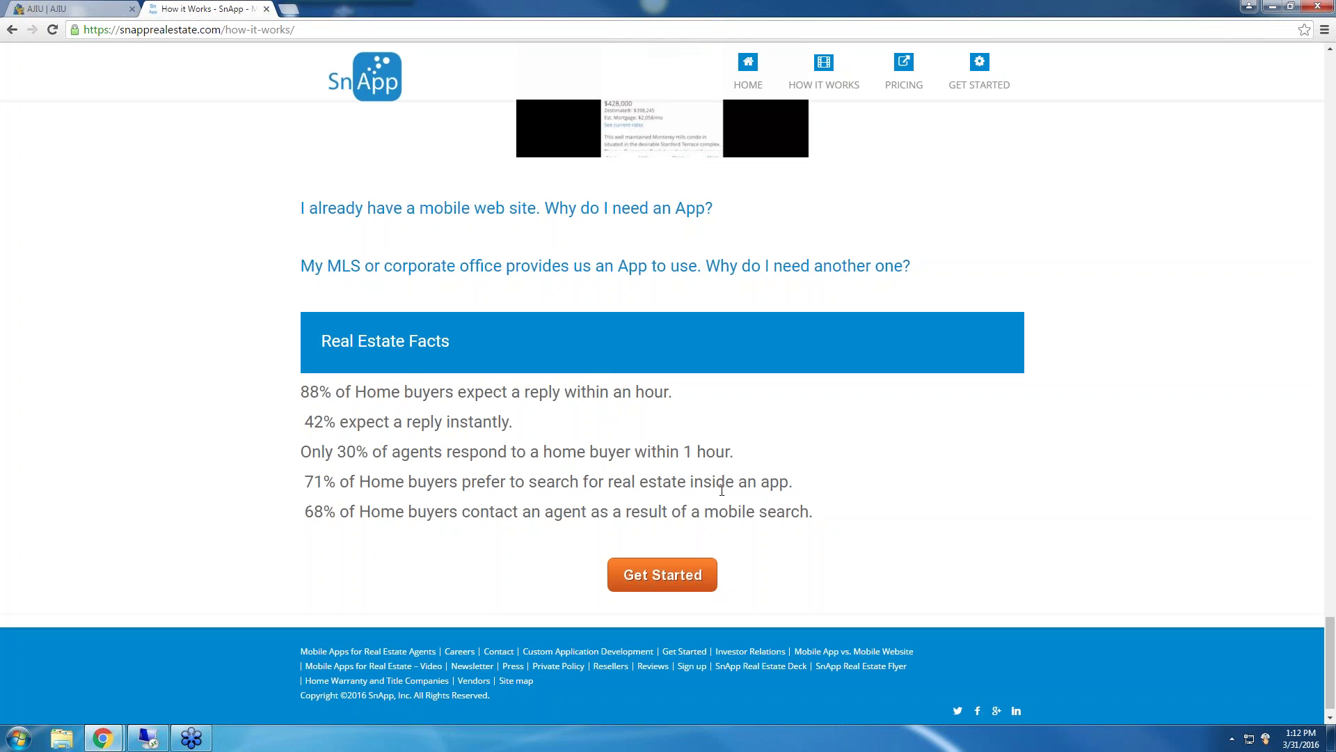
Switch to the AJIU browser tab with the ajiuniversity.com homepage
click(78, 9)
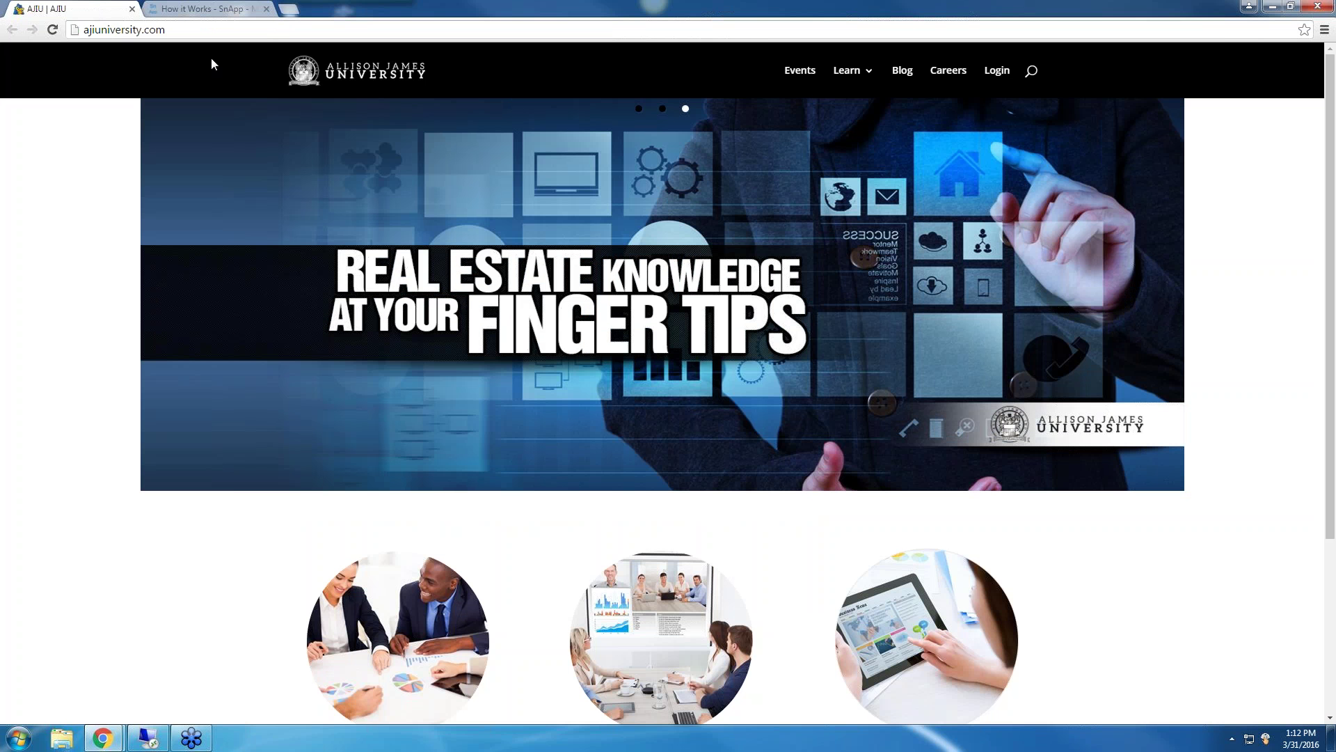